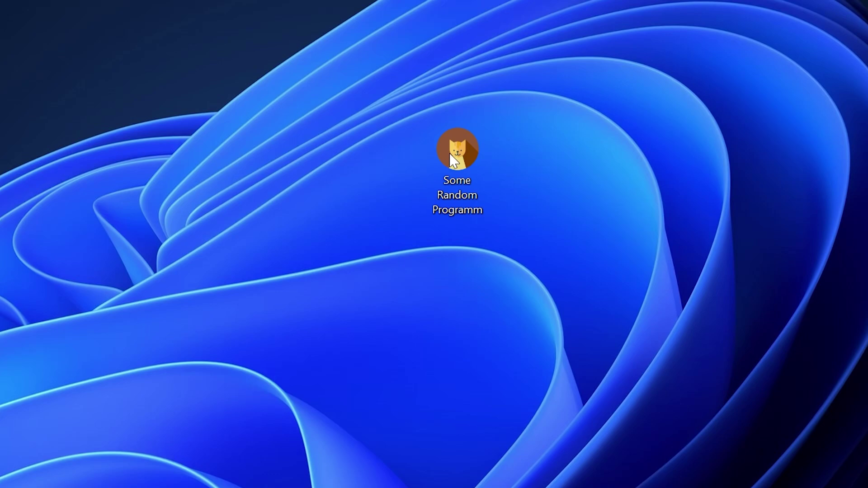
Run 'Some Random Programm' from the desktop to trigger the missing msvcp110.dll error.
double_click(465, 145)
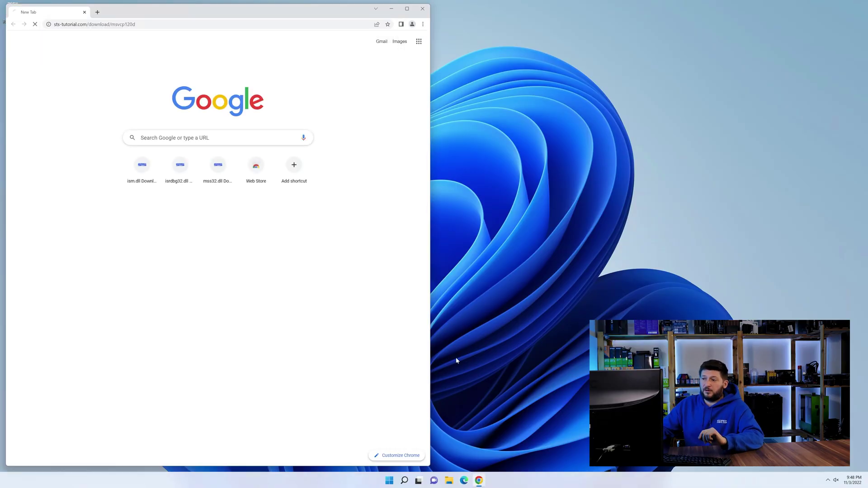
scroll(258, 116, "down", 4)
scroll(238, 163, "down", 5)
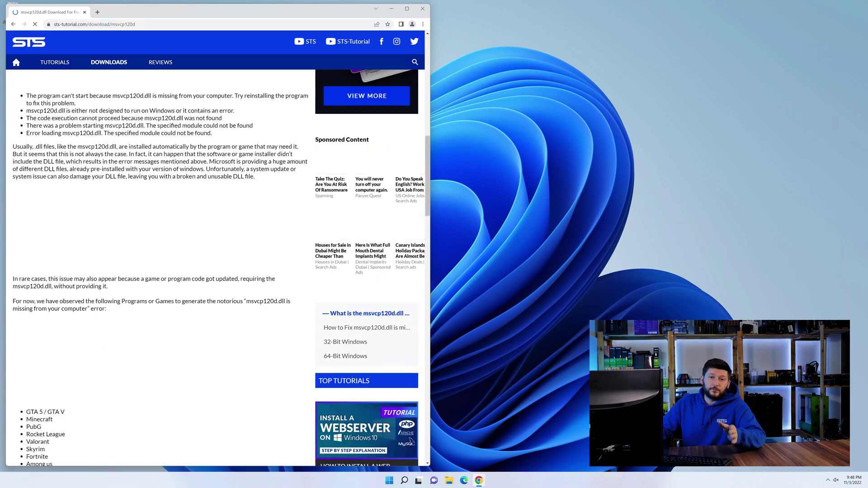
scroll(238, 164, "down", 5)
scroll(238, 163, "down", 5)
scroll(237, 163, "down", 7)
scroll(237, 163, "down", 7)
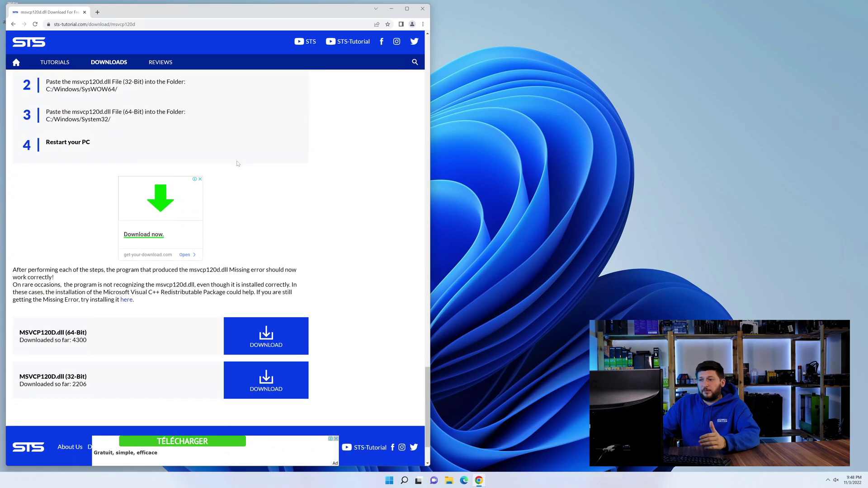
scroll(246, 247, "down", 2)
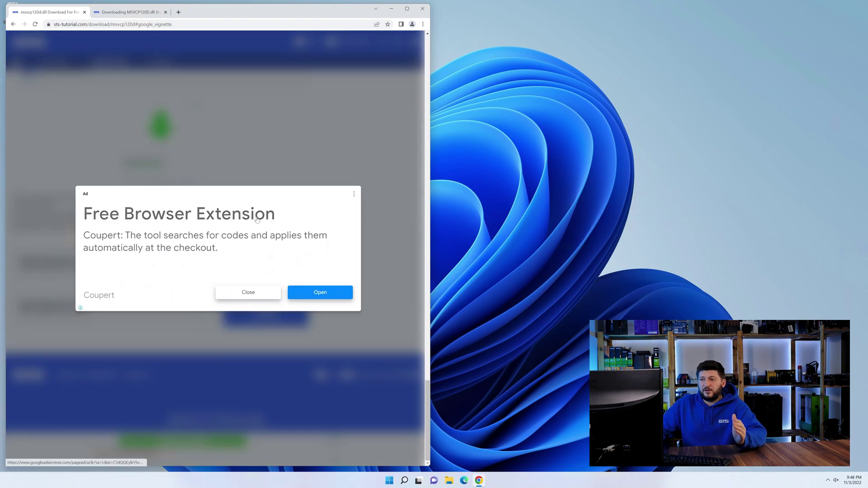
Dismiss the extension ad and switch to the 64-bit msvcp120d.dll download countdown.
left_click(248, 292)
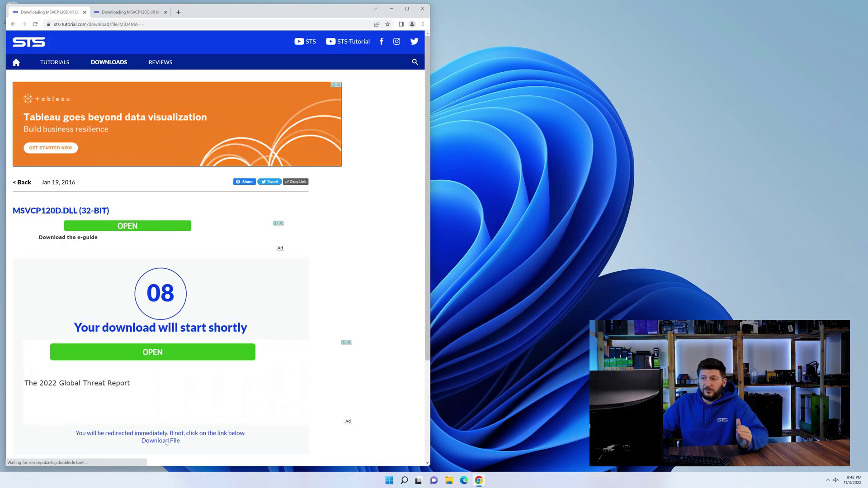
scroll(160, 443, "down", 1)
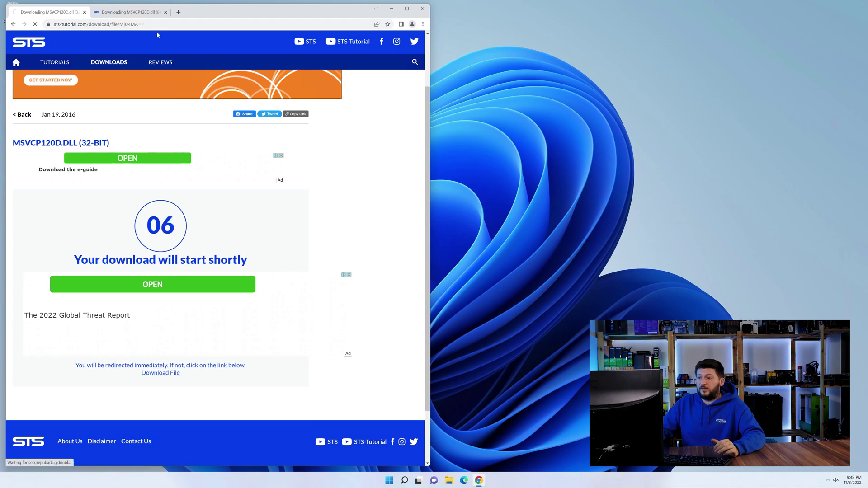
left_click(156, 12)
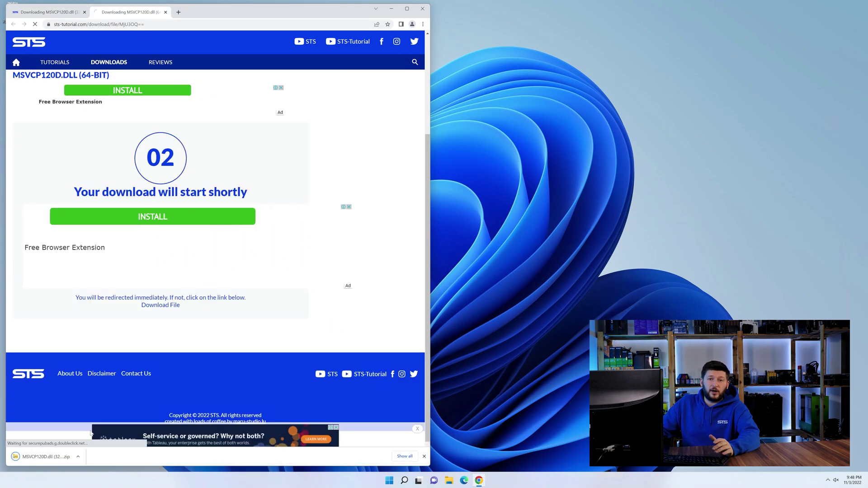
Open the 32-bit and 64-bit msvcp120d zips from the download shelf and close Chrome.
left_click(48, 457)
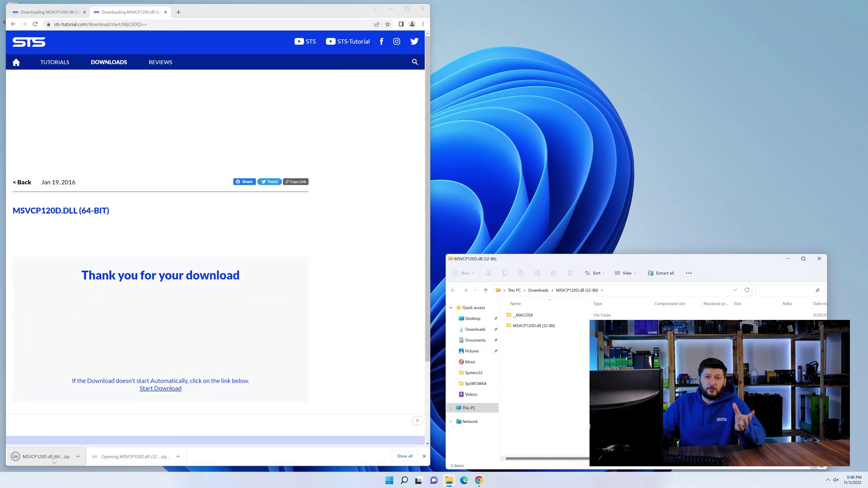
left_click(53, 459)
left_click(422, 9)
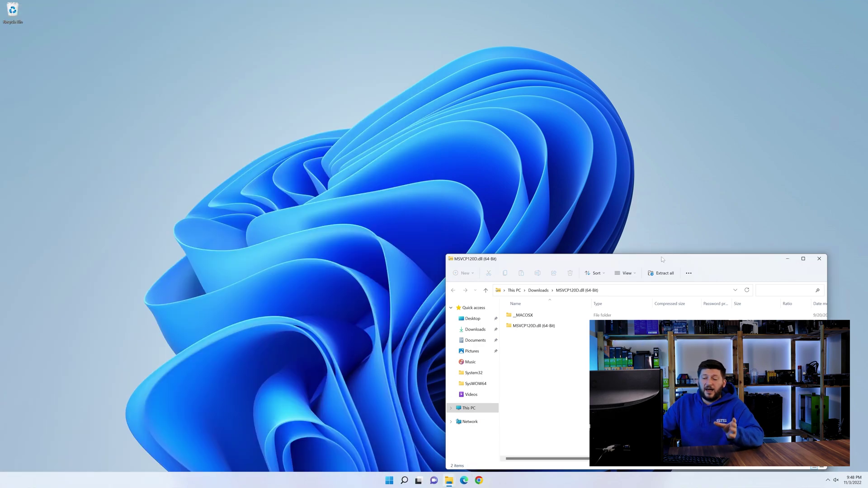
left_click_drag(662, 260, 275, 258)
Open the DLL folder in each zip and place a new Explorer window at the top centre.
double_click(146, 324)
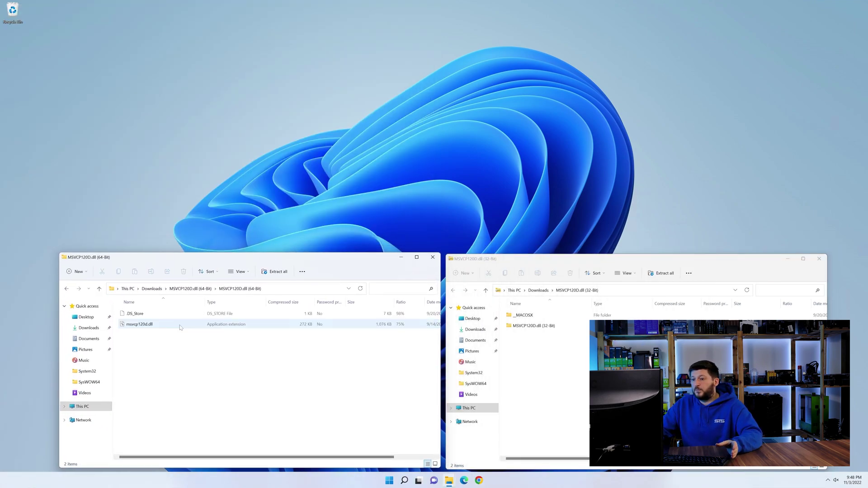
double_click(533, 326)
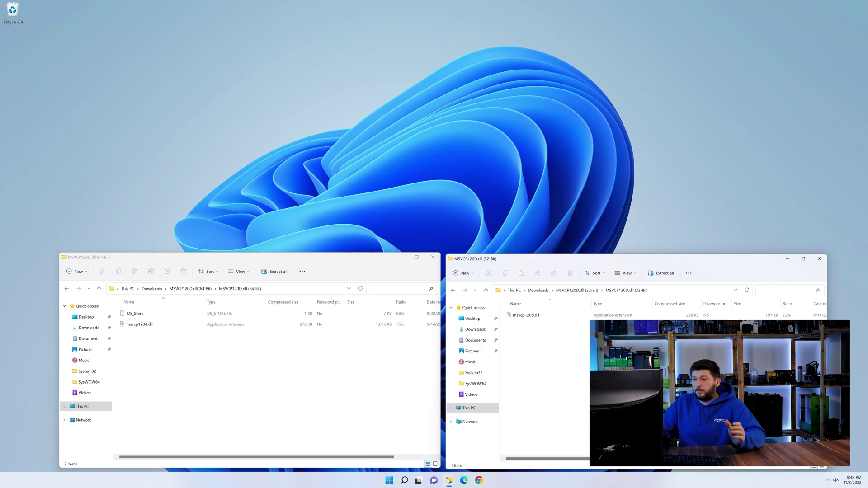
key("super+e")
left_click_drag(296, 13, 474, 41)
Browse from This PC into Local Disk (C:) and the Windows folder.
left_click(274, 188)
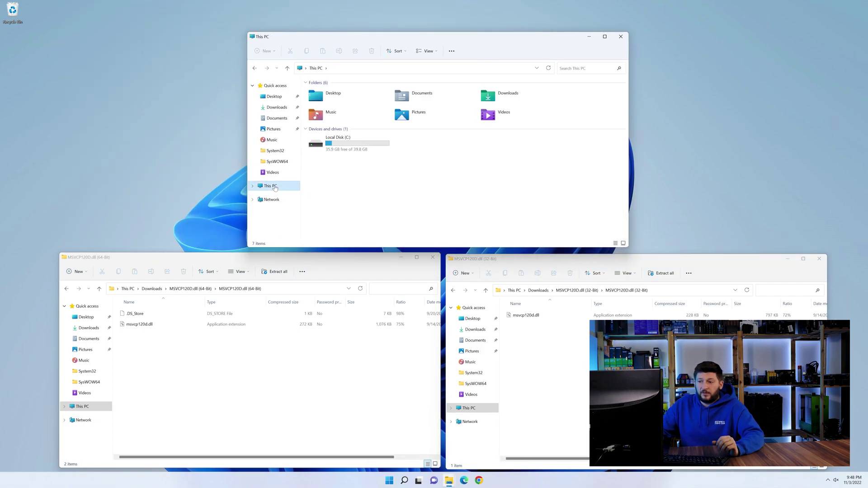
double_click(350, 148)
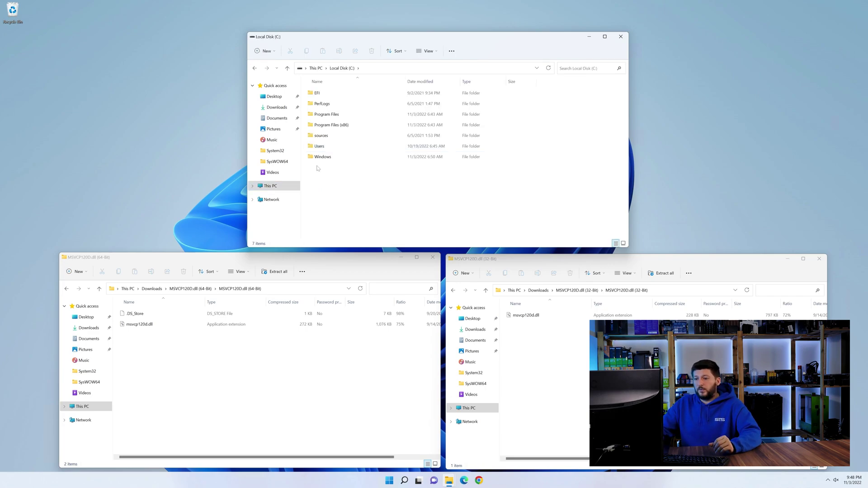
double_click(350, 158)
scroll(351, 160, "down", 3)
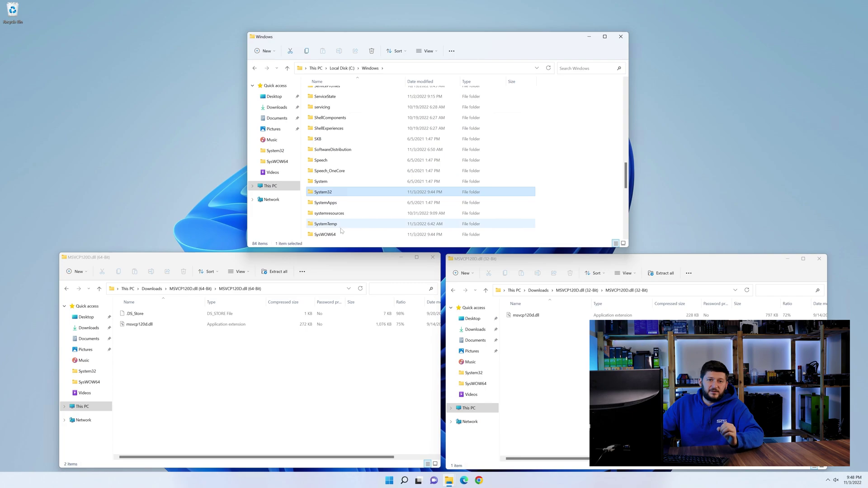
scroll(341, 230, "down", 1)
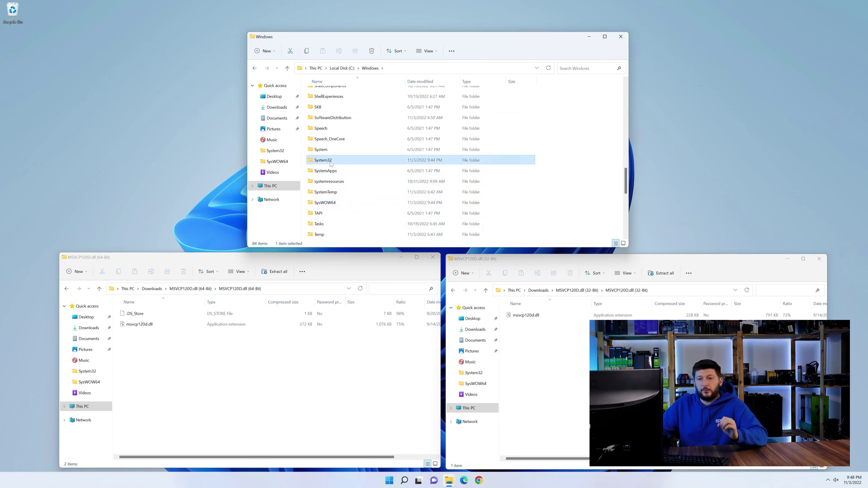
Copy the 32-bit msvcp120d.dll into SysWOW64 and the 64-bit one into System32.
left_click_drag(523, 319, 334, 206)
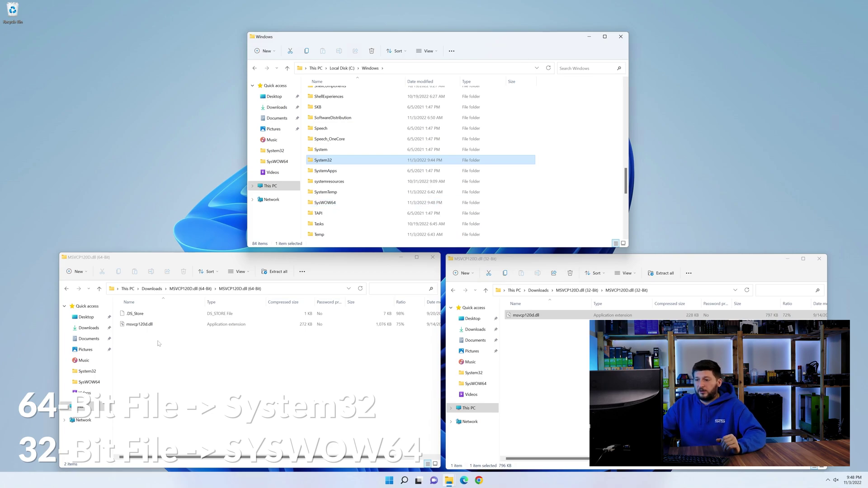
left_click_drag(139, 324, 334, 163)
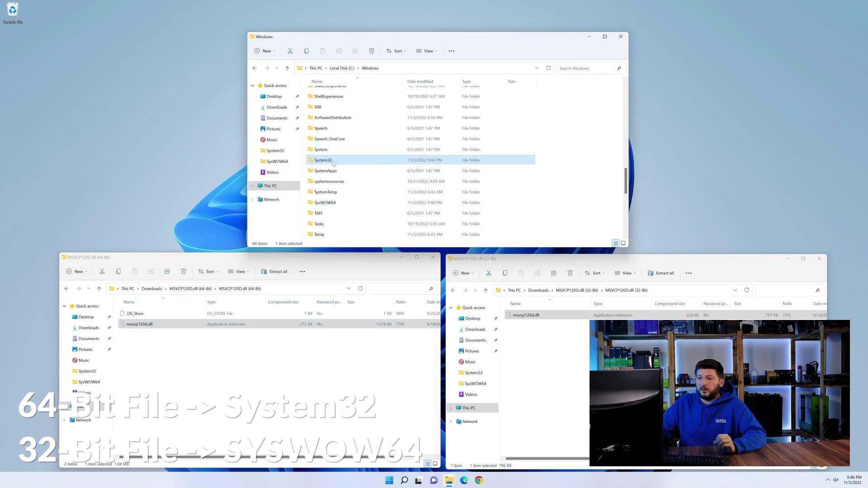
Close the Windows folder window and both DLL archive windows.
left_click(625, 38)
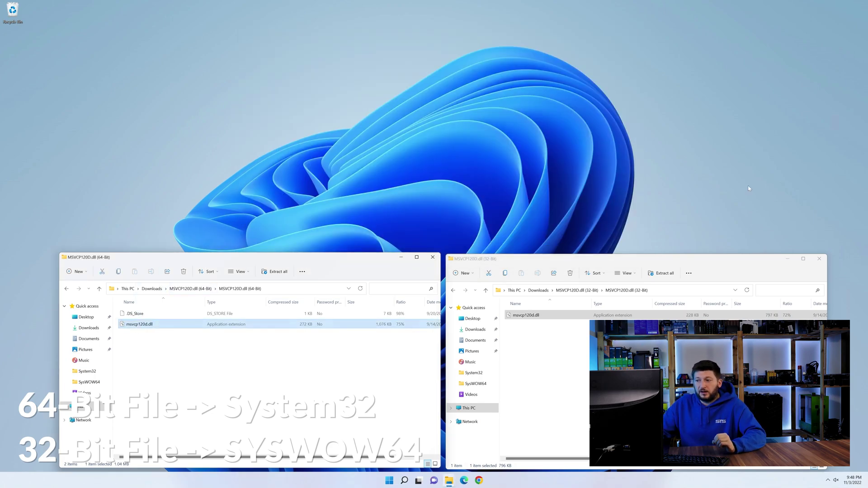
left_click(819, 258)
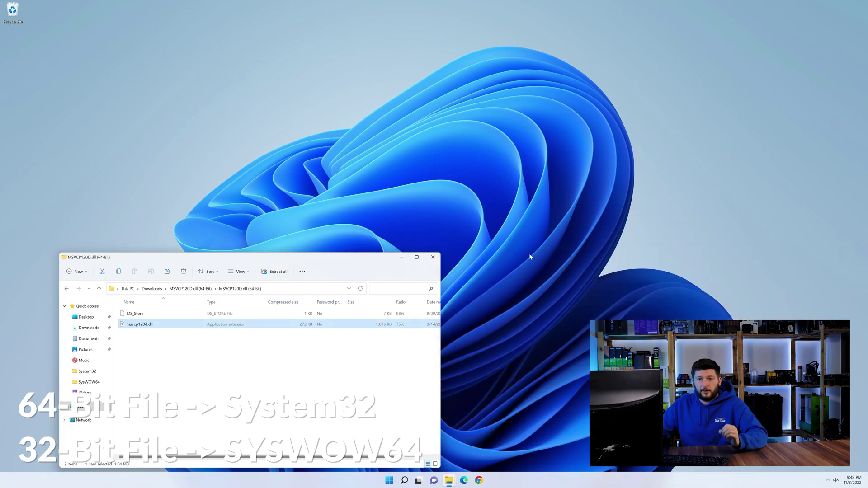
left_click(434, 259)
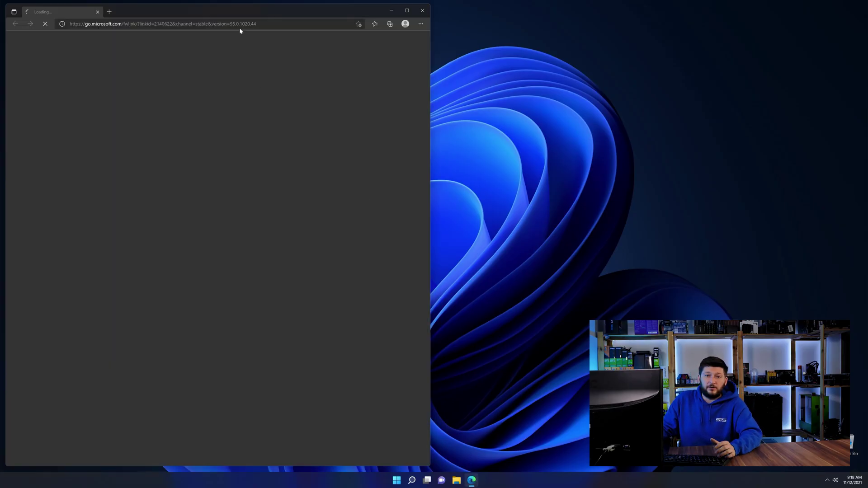
Load the sts-tutorial credistributable2019 page in the Edge address bar.
left_click(239, 26)
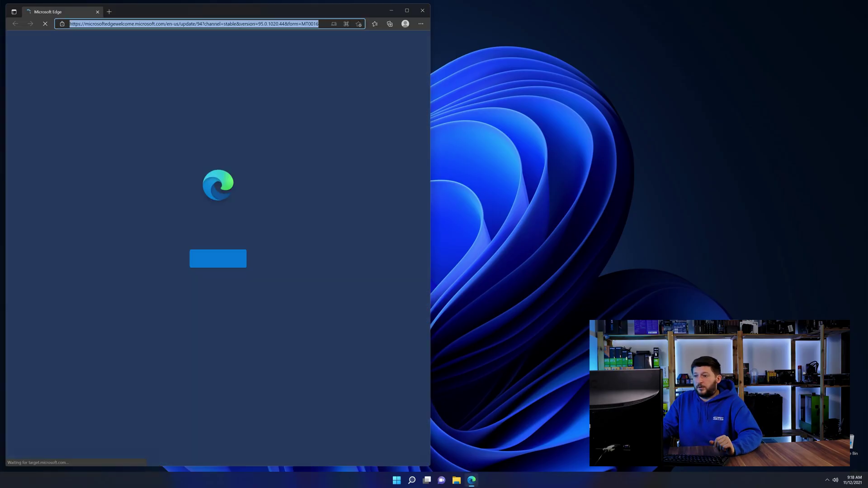
type("https://www.sts-tutorial.com/download/credistributable2019")
key("Return")
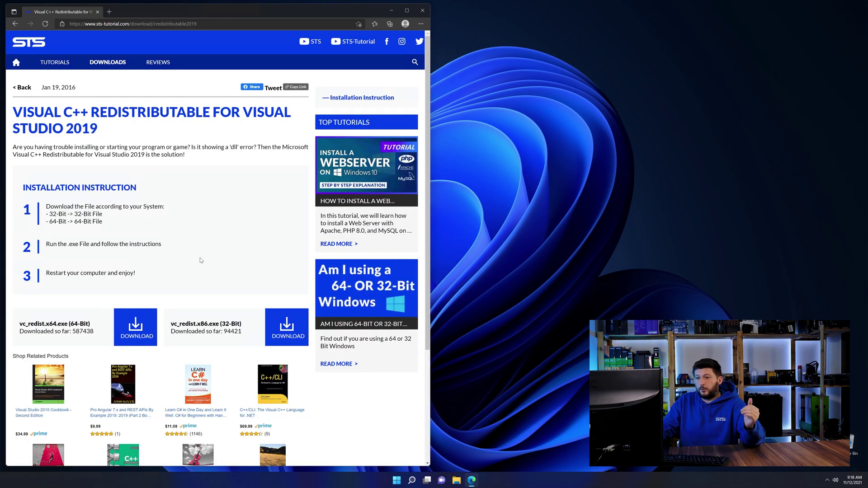
scroll(154, 298, "down", 2)
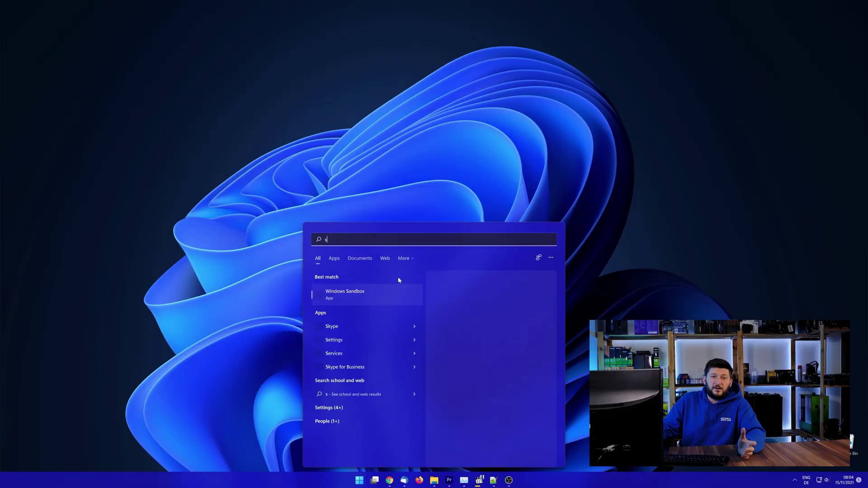
type("ystem")
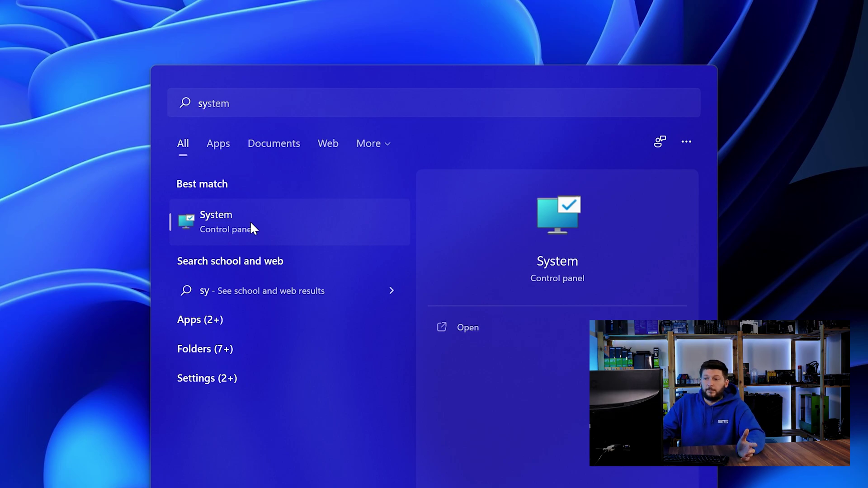
Show the System About page and highlight the 64-bit system type.
left_click(250, 220)
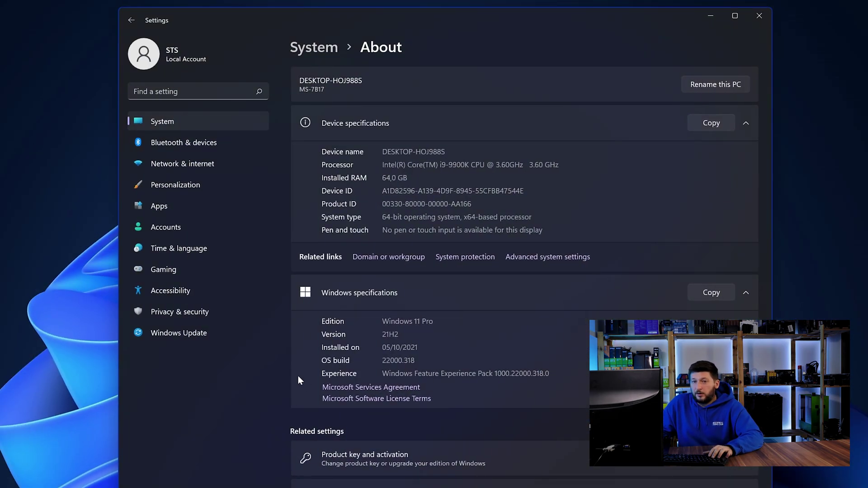
left_click_drag(382, 217, 387, 218)
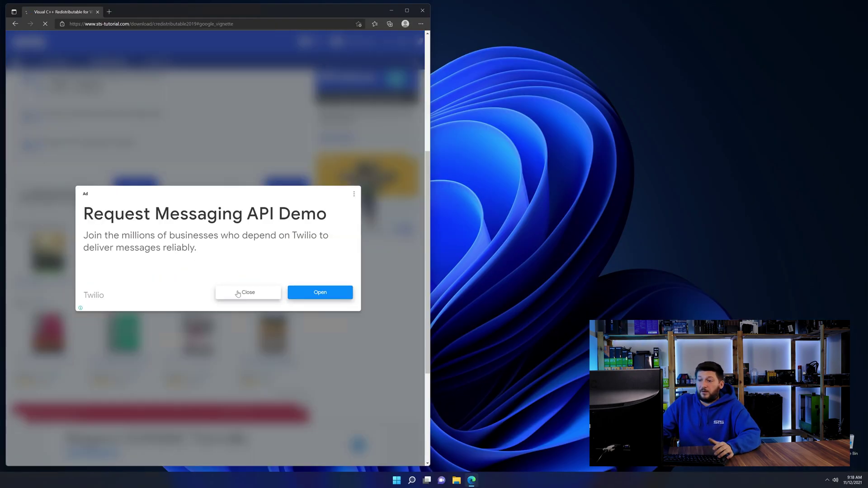
Dismiss the ad and start the vc_redist.x64.exe download via 'Download File'.
left_click(237, 294)
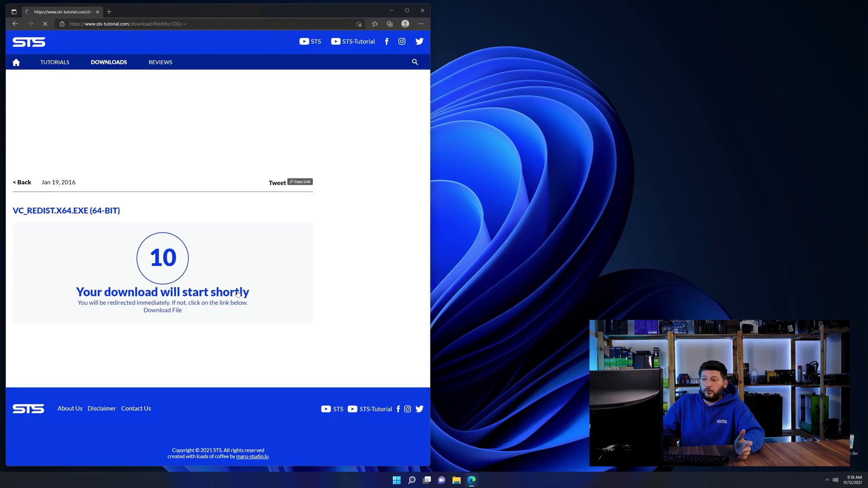
left_click(167, 311)
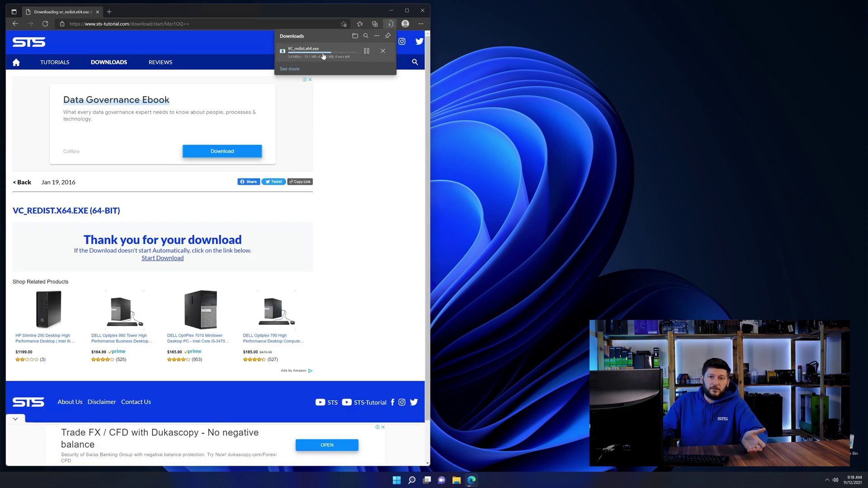
Run vc_redist.x64.exe and begin installing the 2015-2019 x64 redistributable.
left_click(323, 52)
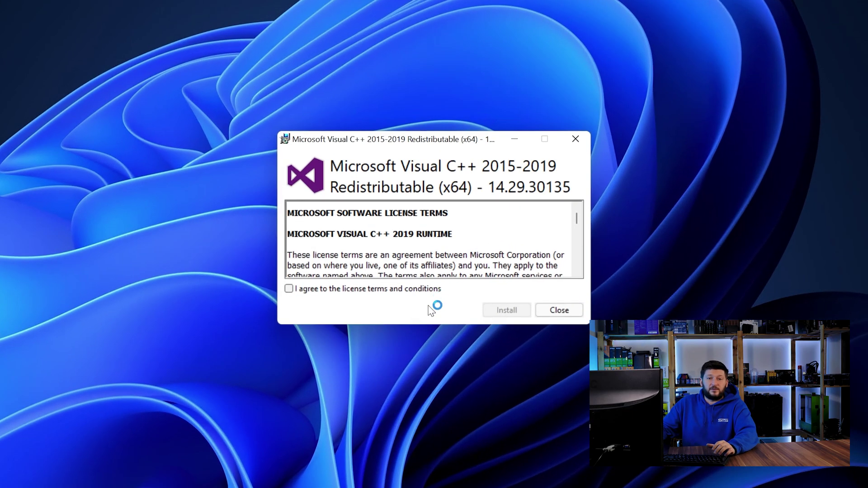
left_click(506, 310)
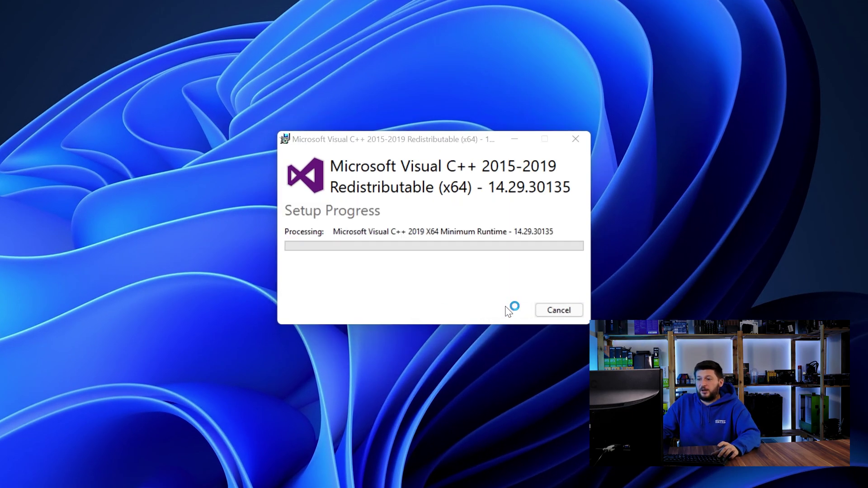